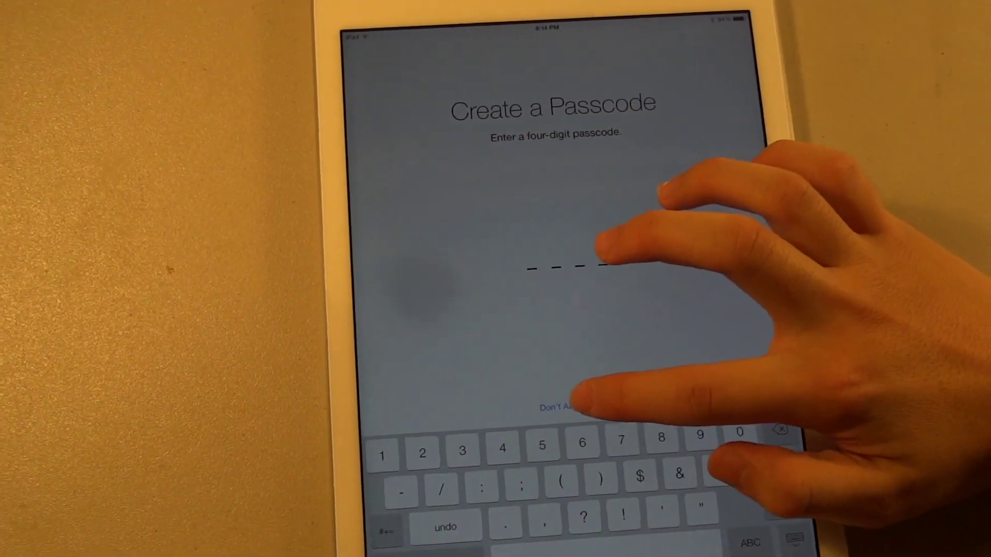
Step: Choose to skip setting a passcode on the Create a Passcode screen
{"action": "left_click", "coordinate": [588, 406]}
Step: Confirm no passcode, pick Siri and Diagnostics options, keep registration, and finish with Get Started
{"action": "left_click", "coordinate": [604, 306]}
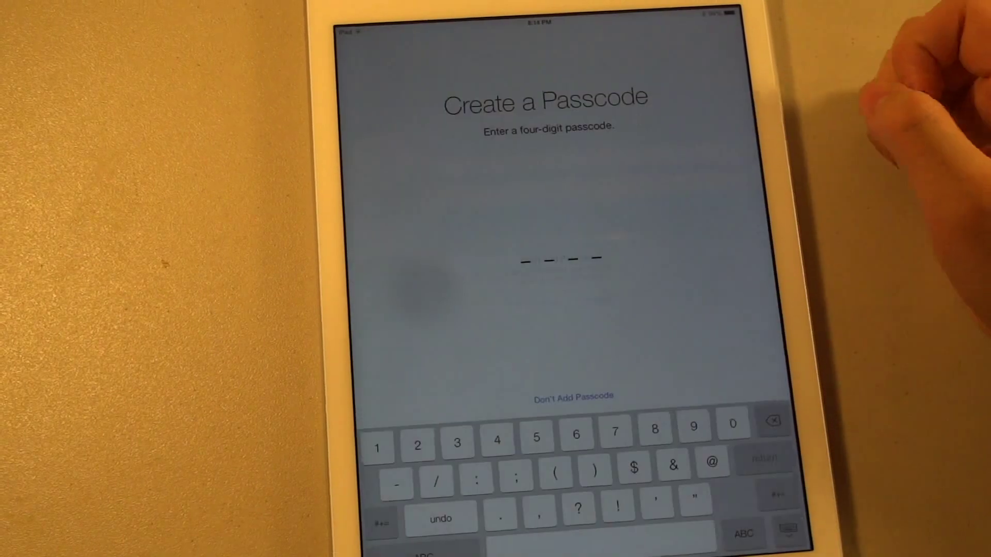
{"action": "left_click", "coordinate": [665, 116]}
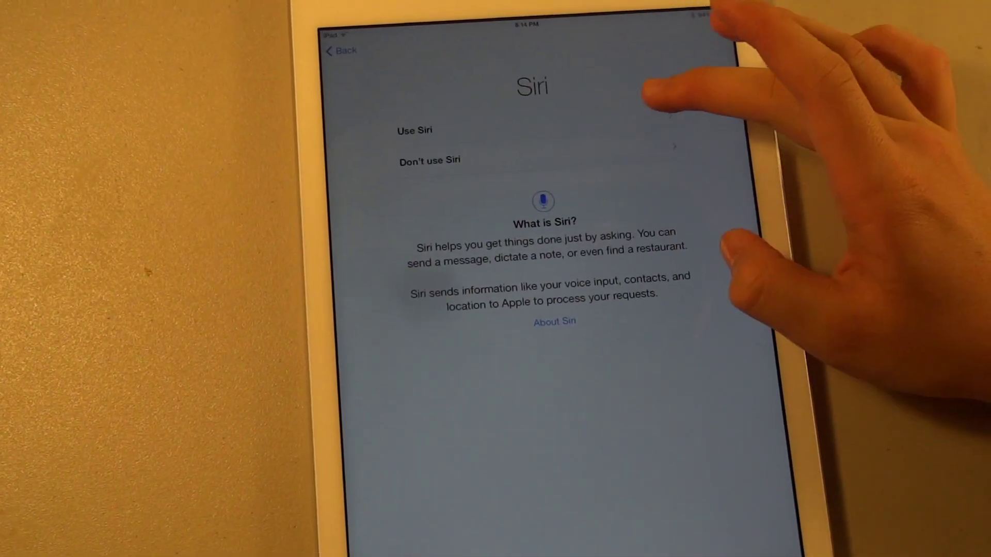
{"action": "left_click", "coordinate": [534, 121]}
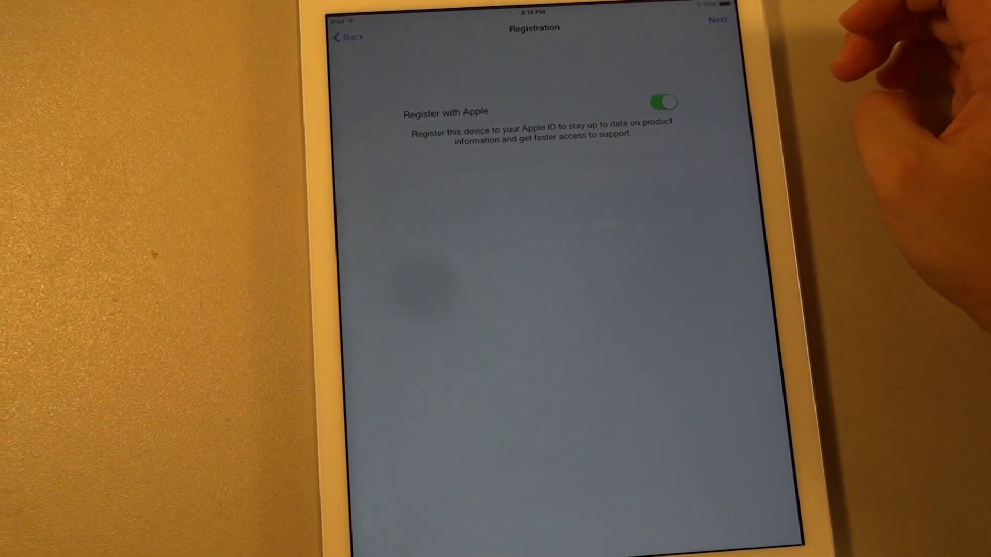
{"action": "left_click", "coordinate": [716, 18]}
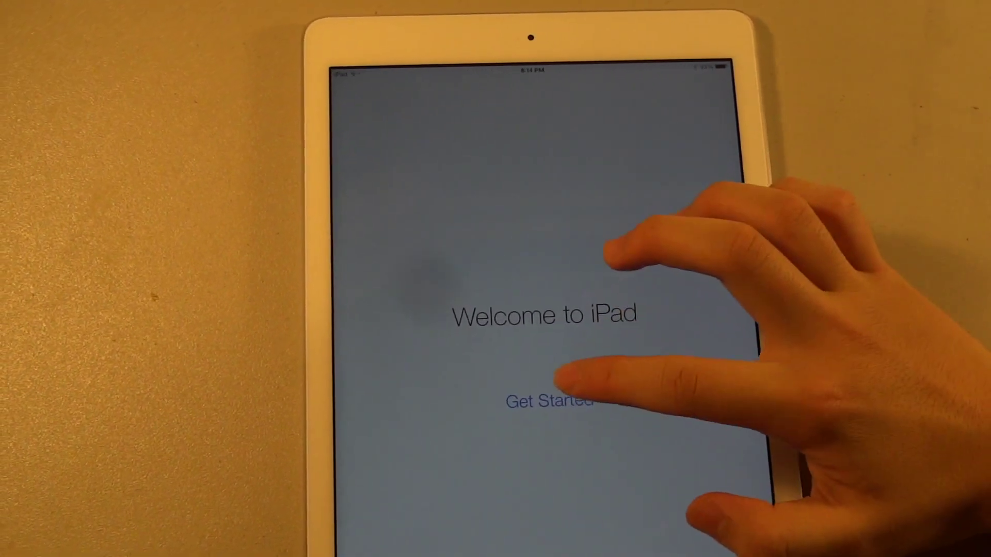
{"action": "left_click", "coordinate": [552, 402]}
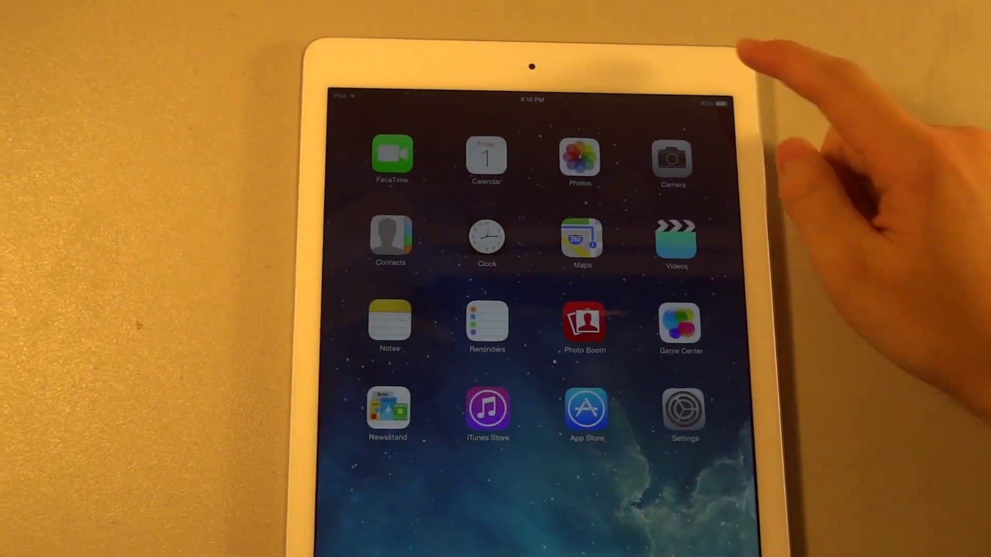
{"action": "left_click_drag", "start_coordinate": [503, 112], "coordinate": [503, 387]}
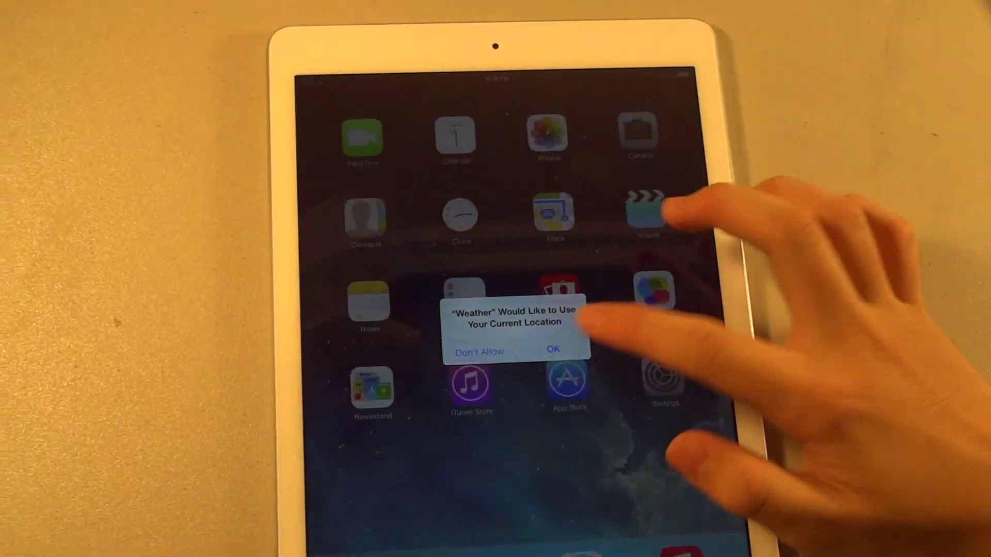
{"action": "left_click", "coordinate": [526, 357]}
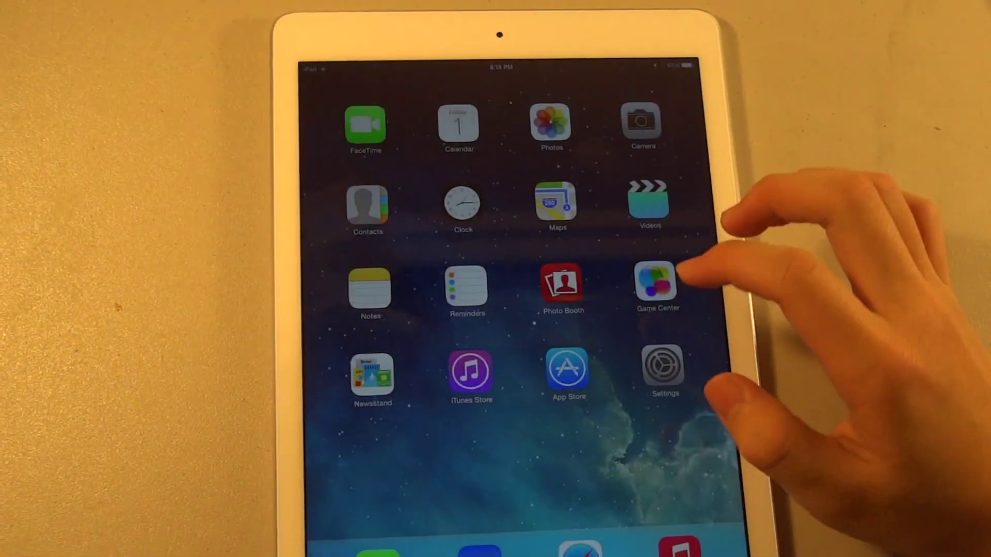